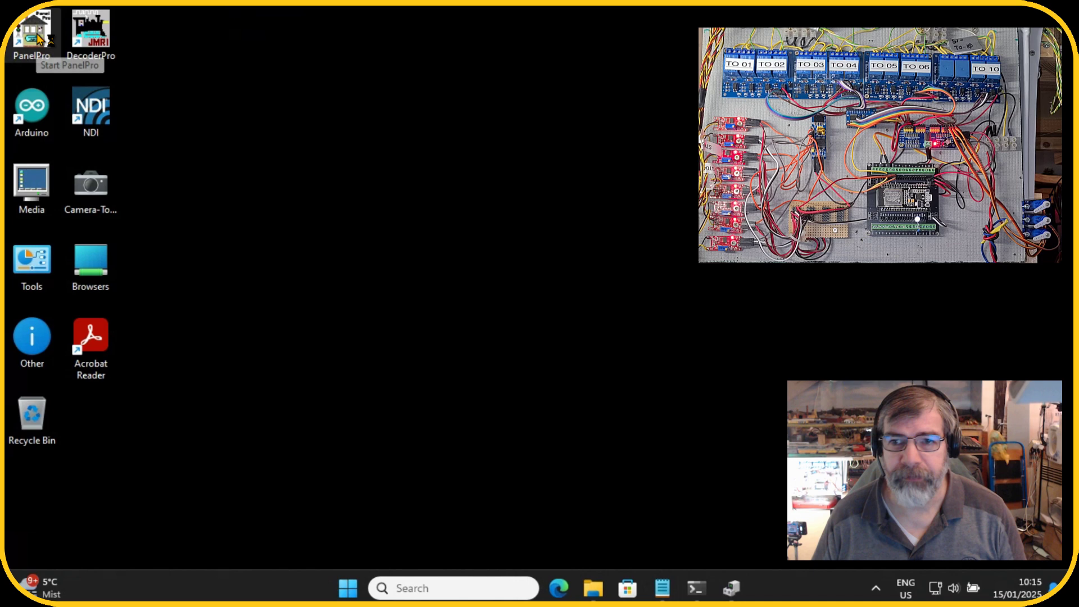
Start PanelPro with the H&HExpress_Model_RailRoad configuration profile.
{"action": "double_click", "coordinate": [38, 39]}
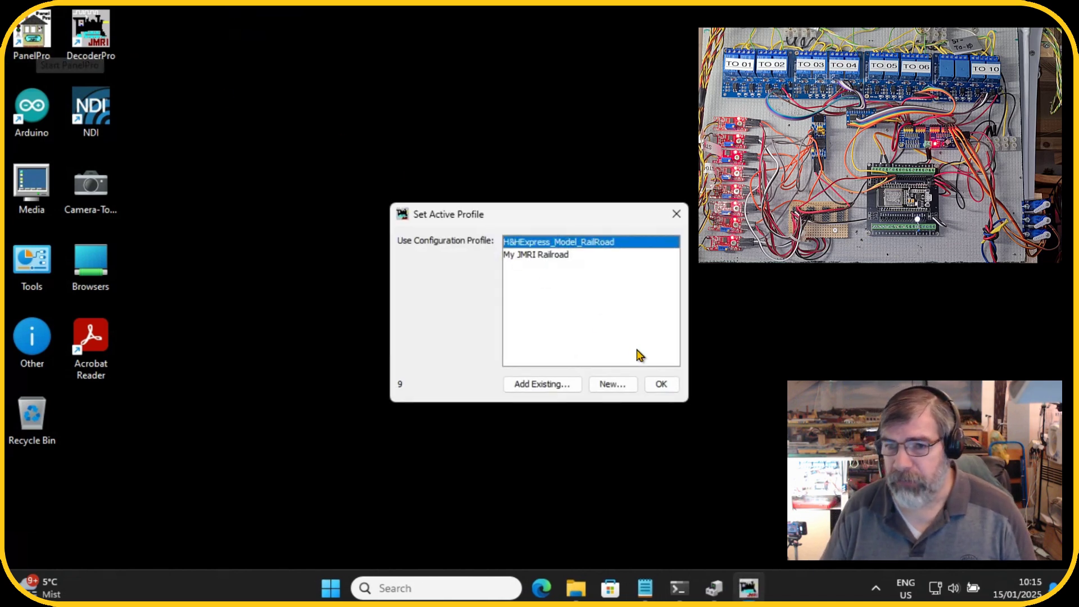
{"action": "left_click", "coordinate": [661, 385]}
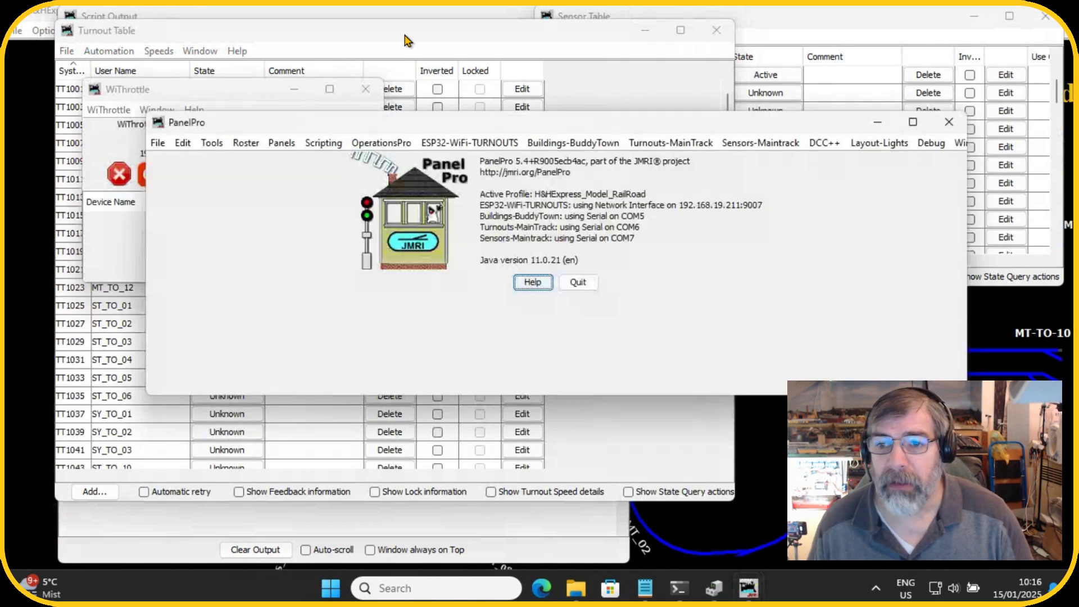
Narrow the Turnout Table window, move it to the desktop's left edge and keep it in front of the PanelPro window.
{"action": "left_click", "coordinate": [407, 40]}
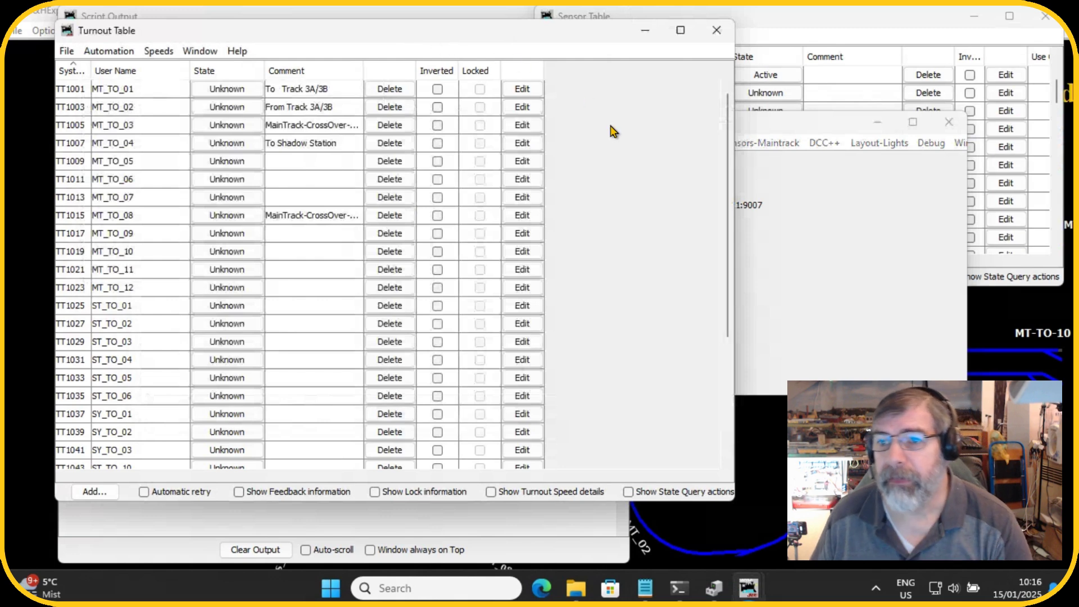
{"action": "left_click_drag", "start_coordinate": [735, 220], "coordinate": [583, 217]}
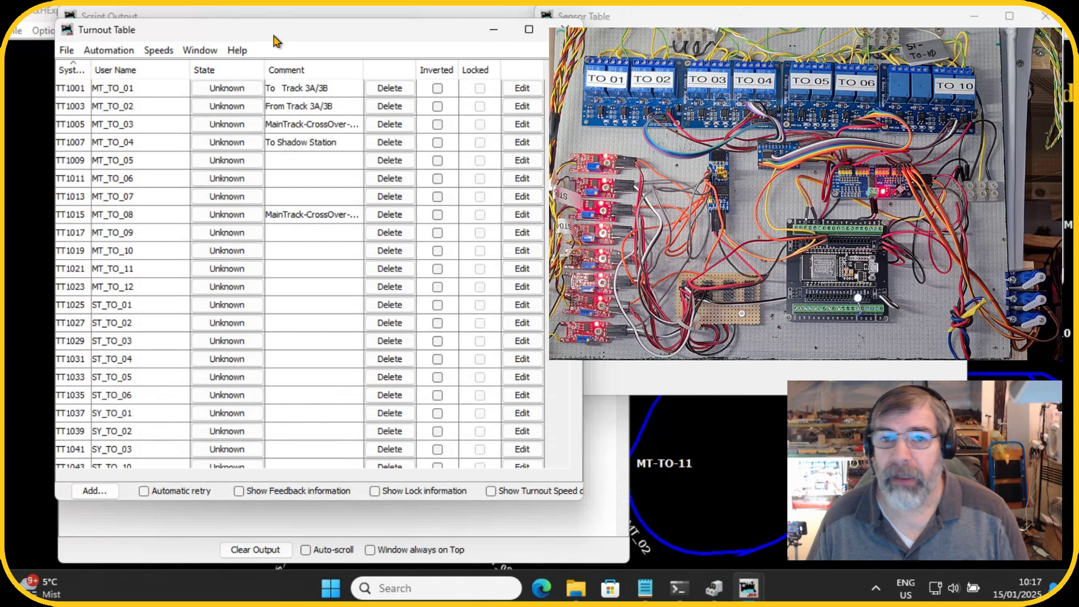
{"action": "left_click_drag", "start_coordinate": [276, 39], "coordinate": [226, 30]}
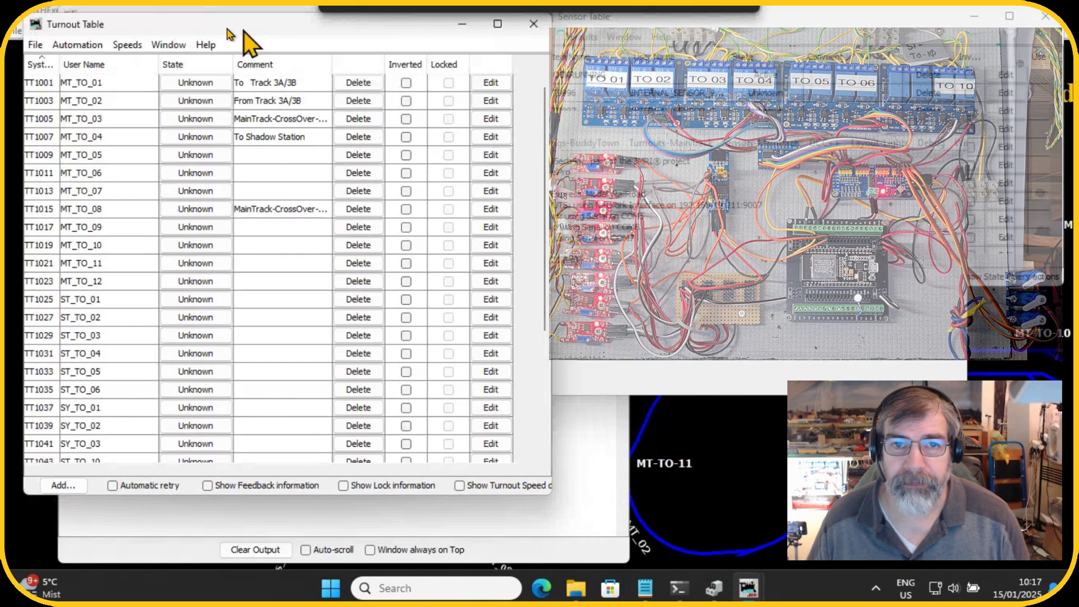
{"action": "left_click", "coordinate": [631, 151]}
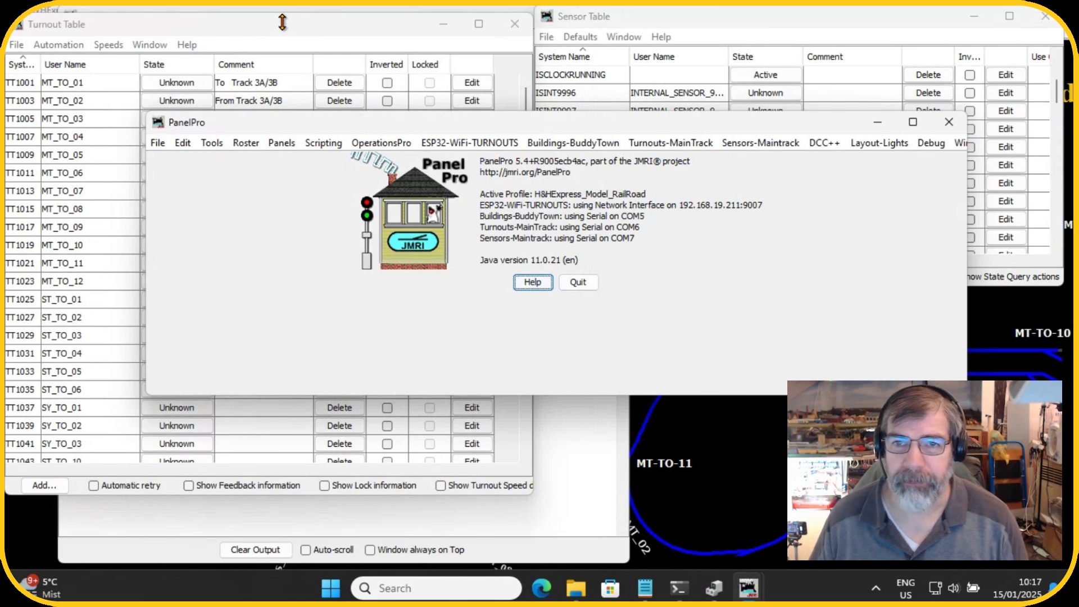
{"action": "left_click", "coordinate": [282, 24]}
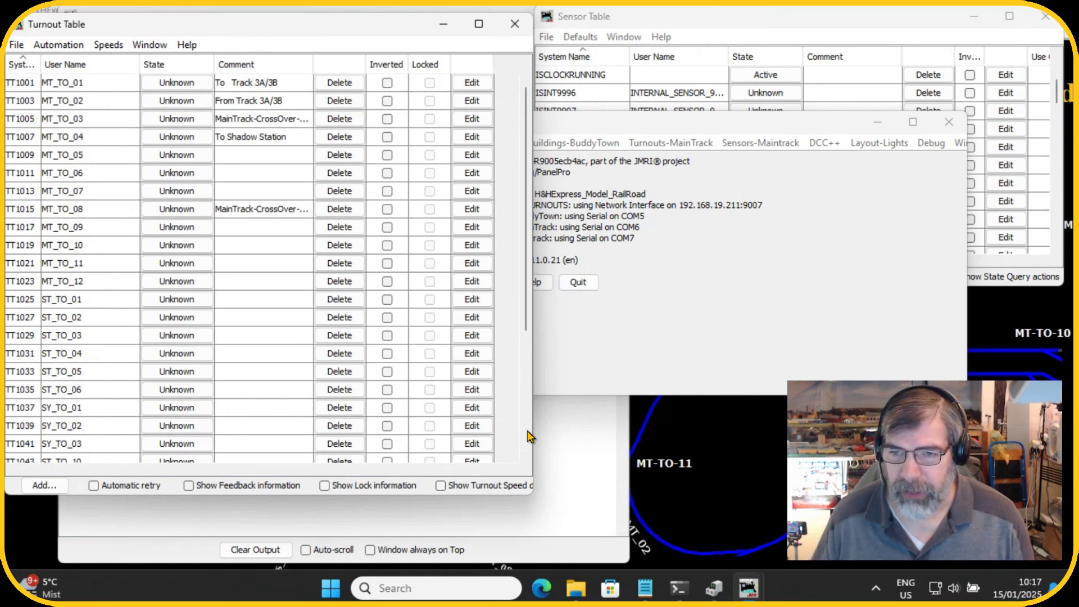
Test the ST_TO_01-Wifi turnout in the Turnout Table by setting it to Closed, Thrown and Closed again.
{"action": "scroll", "coordinate": [526, 365], "scroll_direction": "down", "scroll_amount": 1}
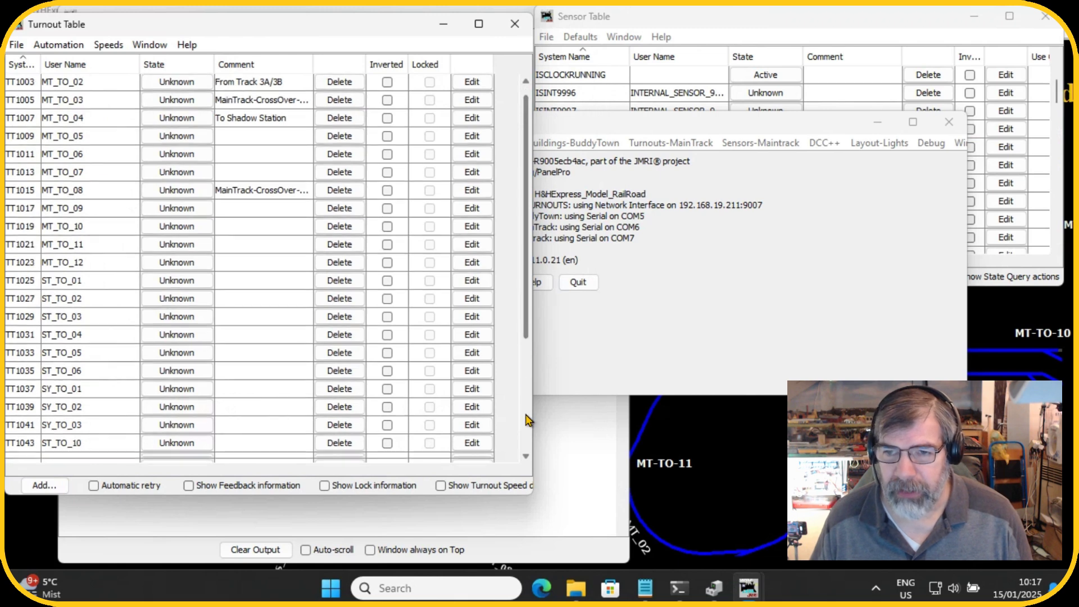
{"action": "scroll", "coordinate": [527, 418], "scroll_direction": "down", "scroll_amount": 4}
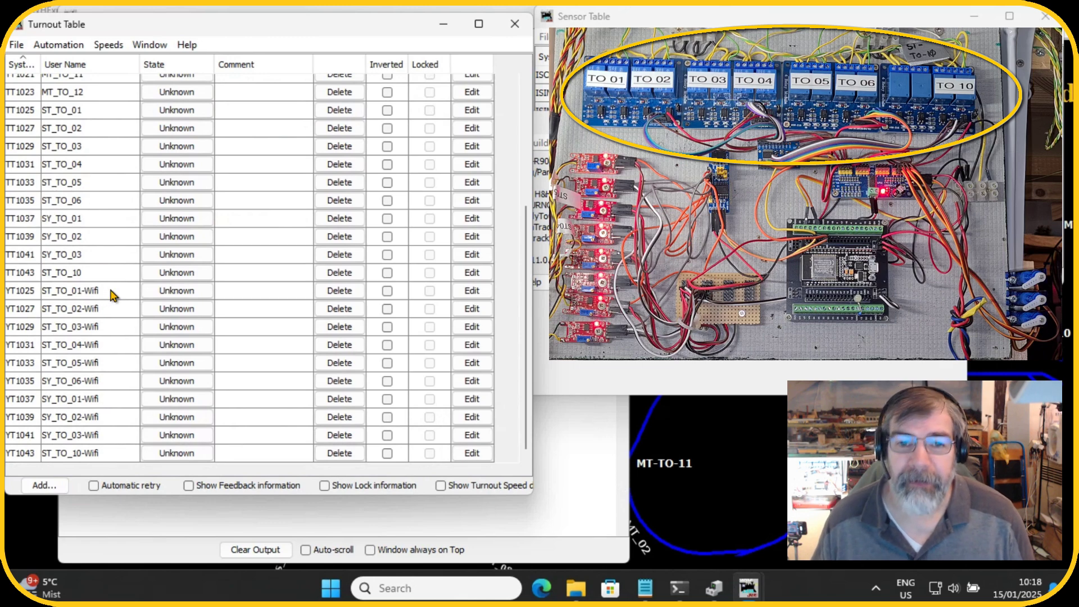
{"action": "left_click", "coordinate": [181, 292]}
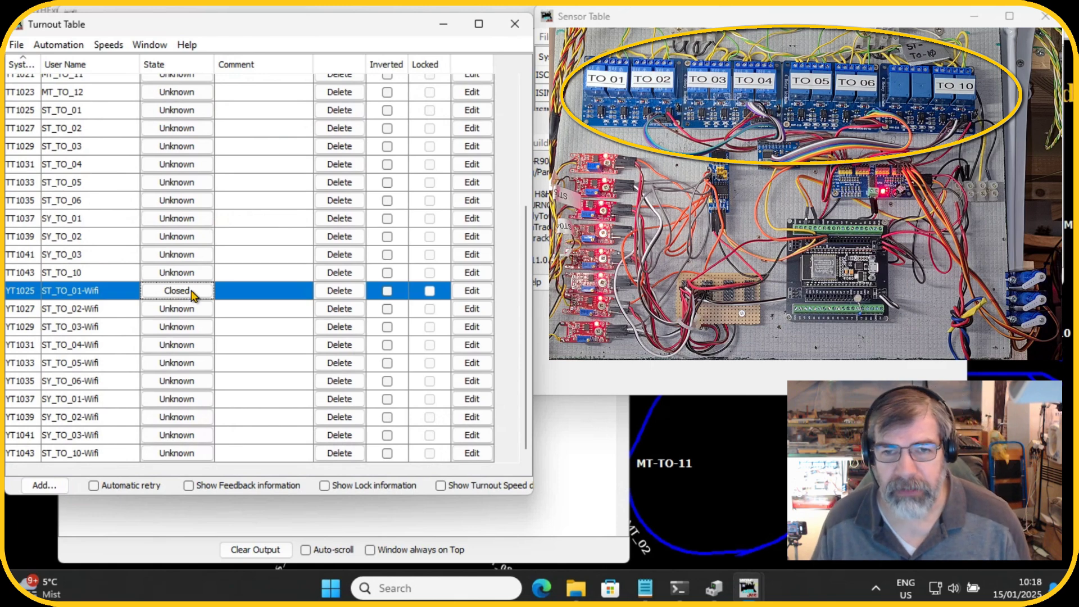
{"action": "left_click", "coordinate": [193, 293]}
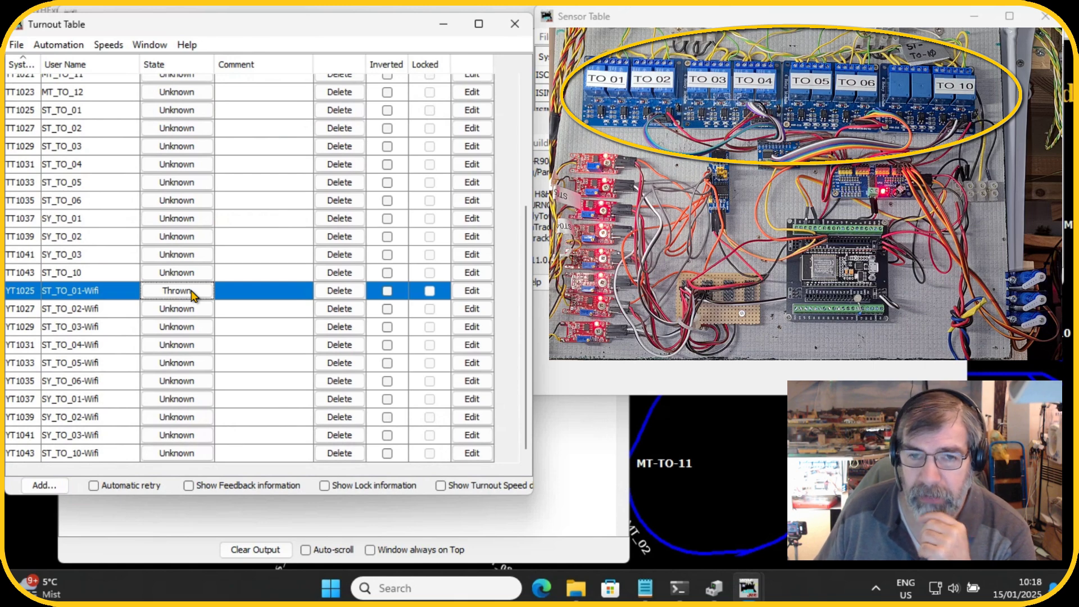
{"action": "left_click", "coordinate": [176, 290]}
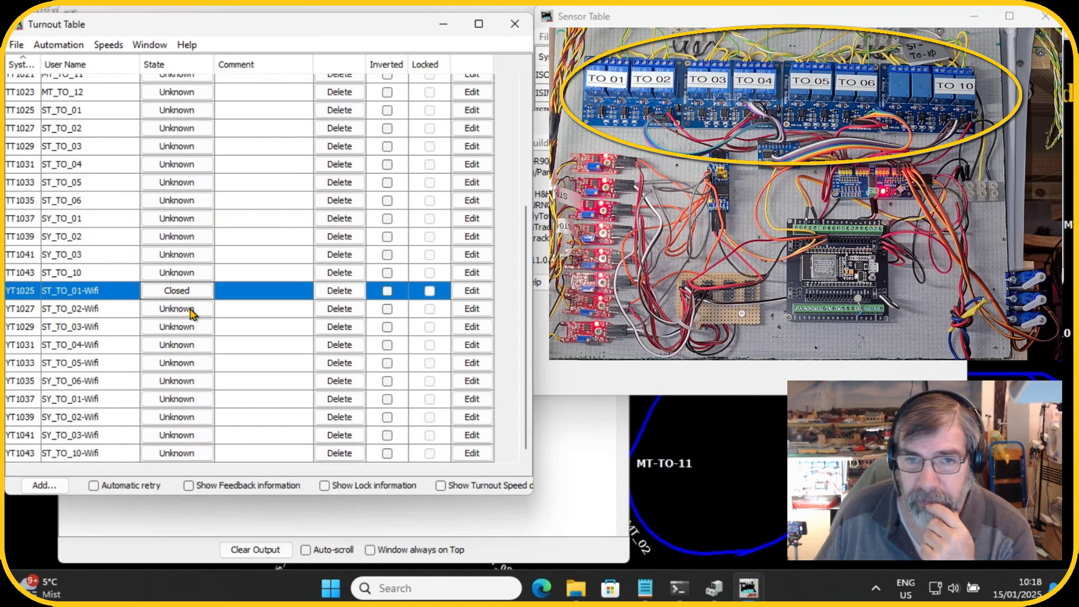
Test turnouts ST_TO_02-Wifi and ST_TO_03-Wifi one after the other, switching each to Thrown and back to Closed.
{"action": "left_click", "coordinate": [191, 313]}
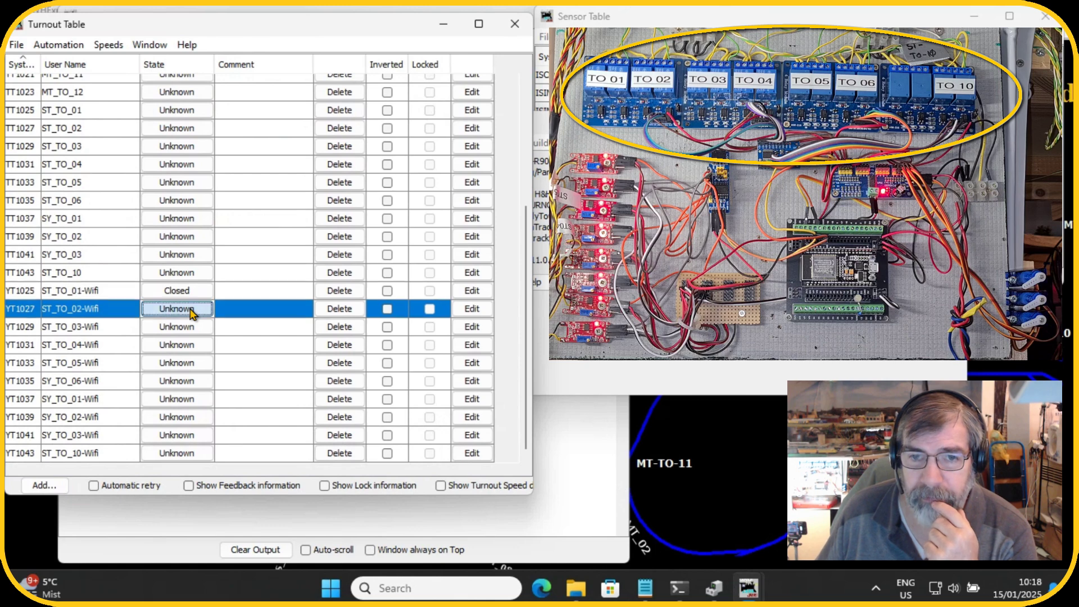
{"action": "left_click", "coordinate": [191, 310]}
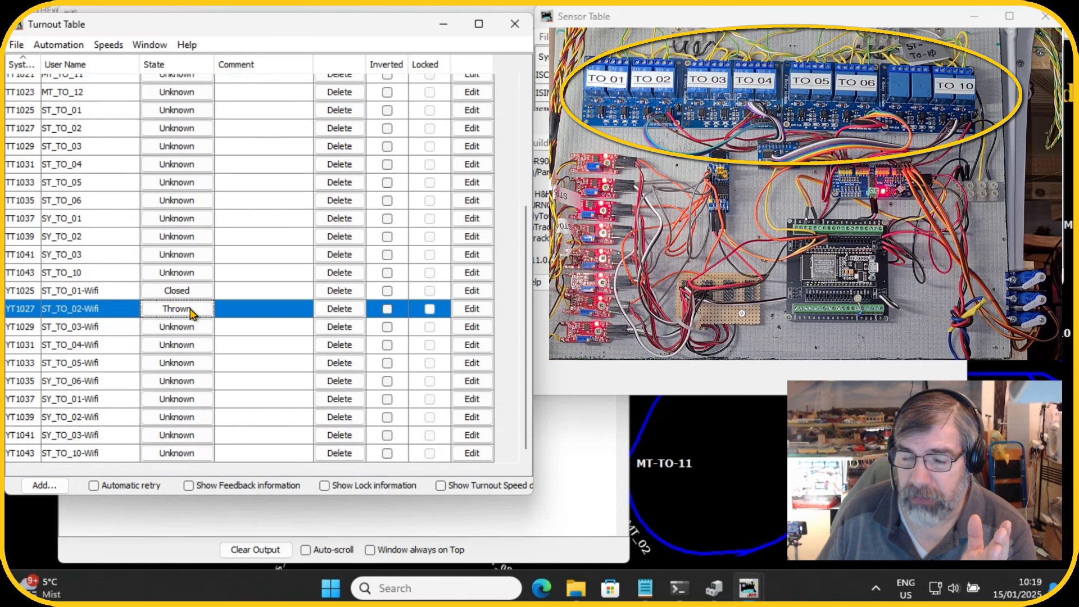
{"action": "left_click", "coordinate": [191, 312]}
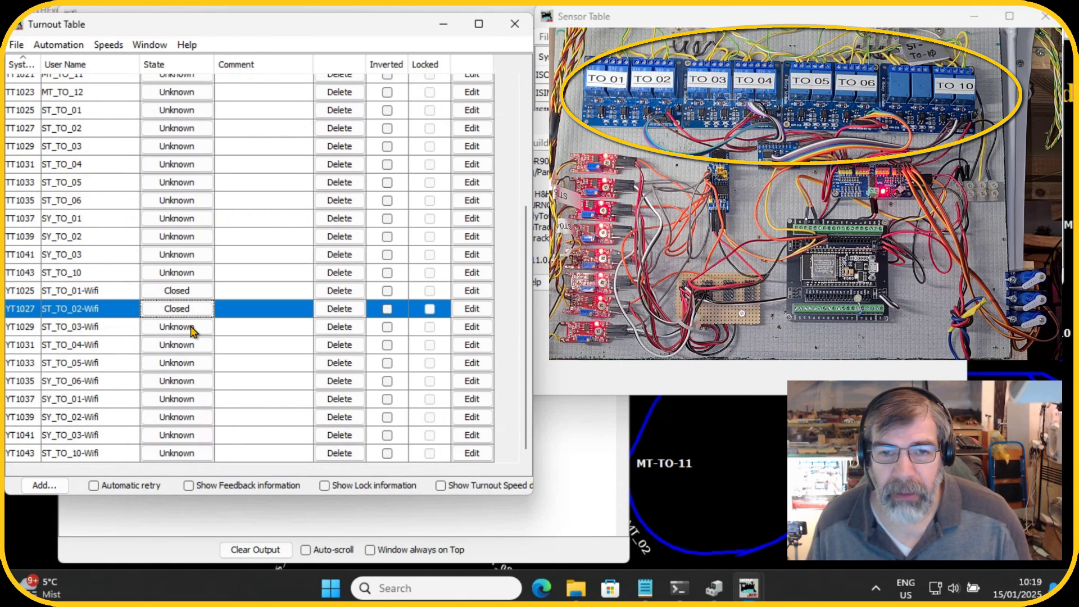
{"action": "left_click", "coordinate": [191, 329]}
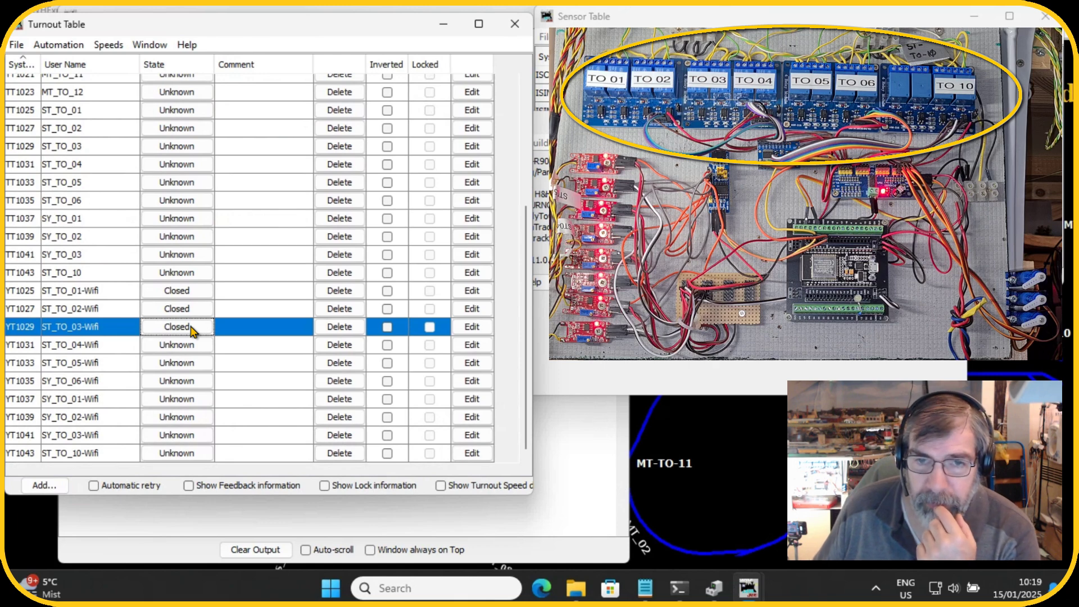
{"action": "left_click", "coordinate": [192, 330]}
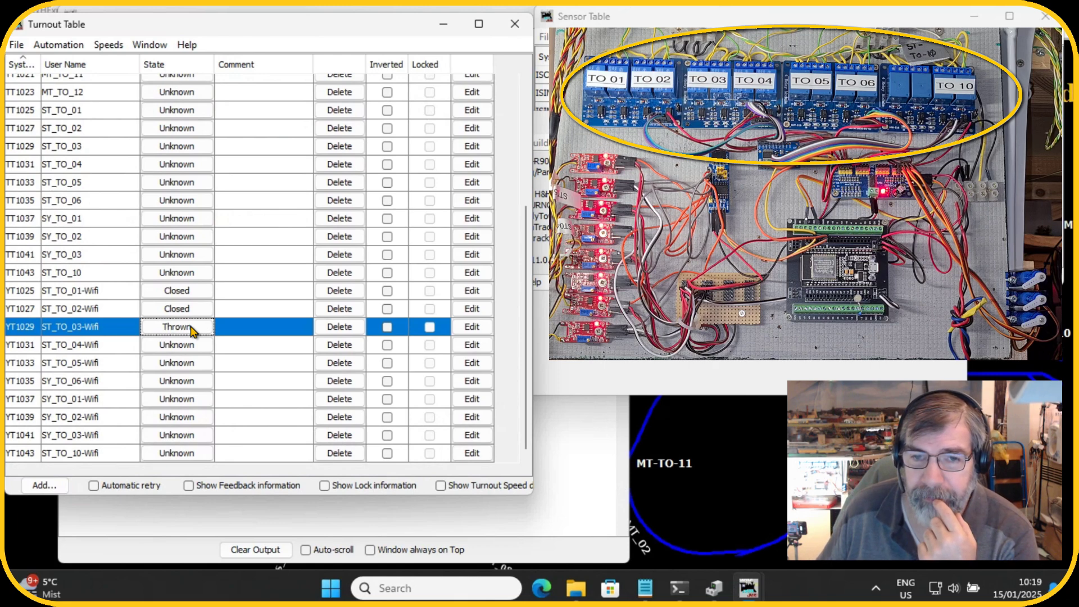
{"action": "left_click", "coordinate": [191, 329]}
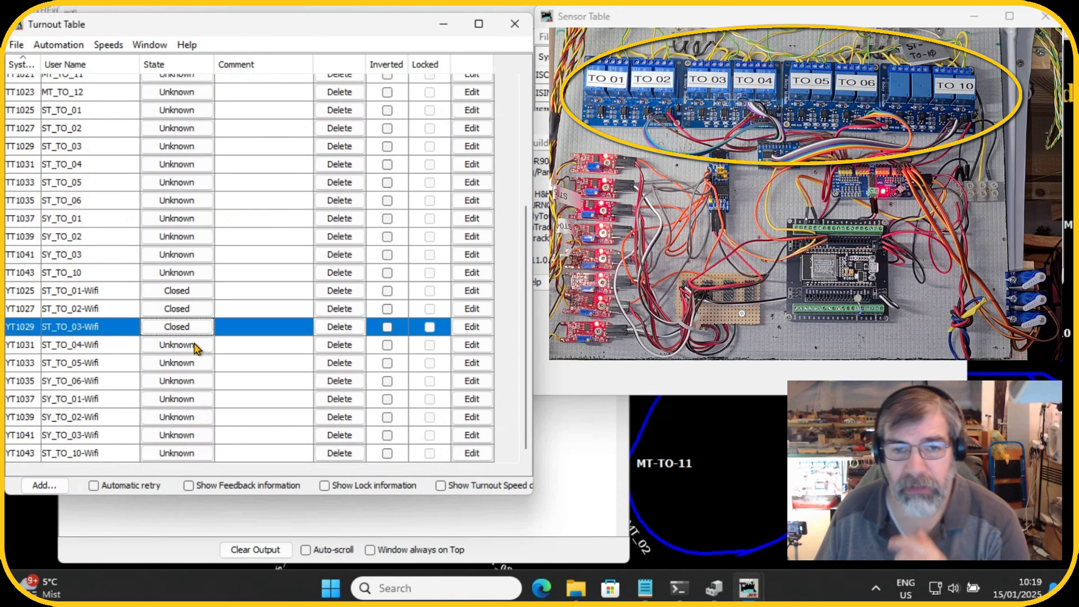
Test turnouts ST_TO_04-Wifi and ST_TO_05-Wifi one after the other, switching each to Thrown and back to Closed.
{"action": "left_click", "coordinate": [176, 345]}
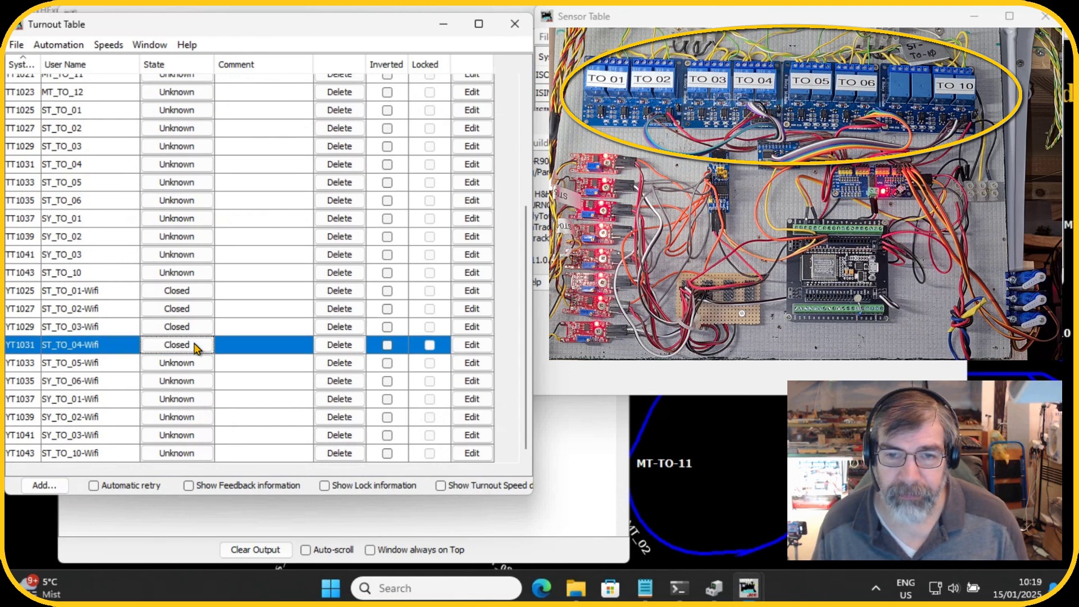
{"action": "left_click", "coordinate": [176, 344]}
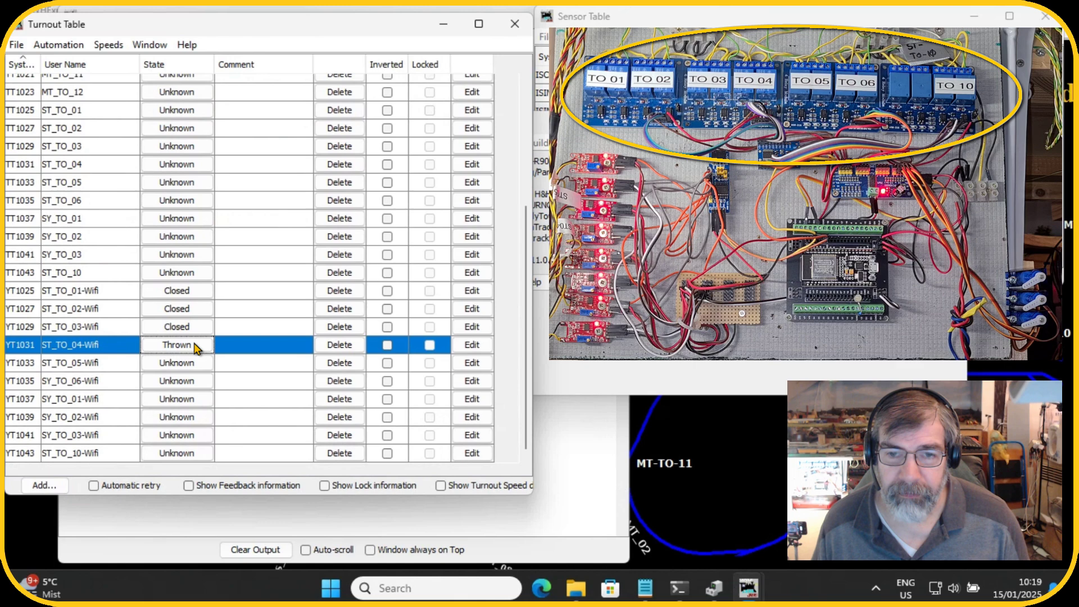
{"action": "left_click", "coordinate": [195, 345]}
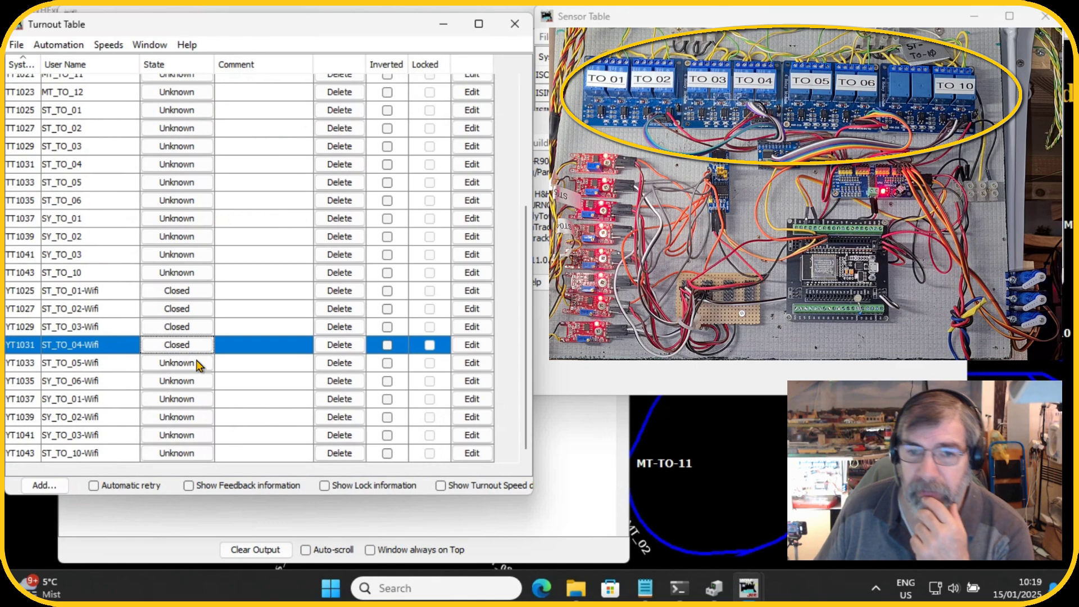
{"action": "left_click", "coordinate": [191, 365]}
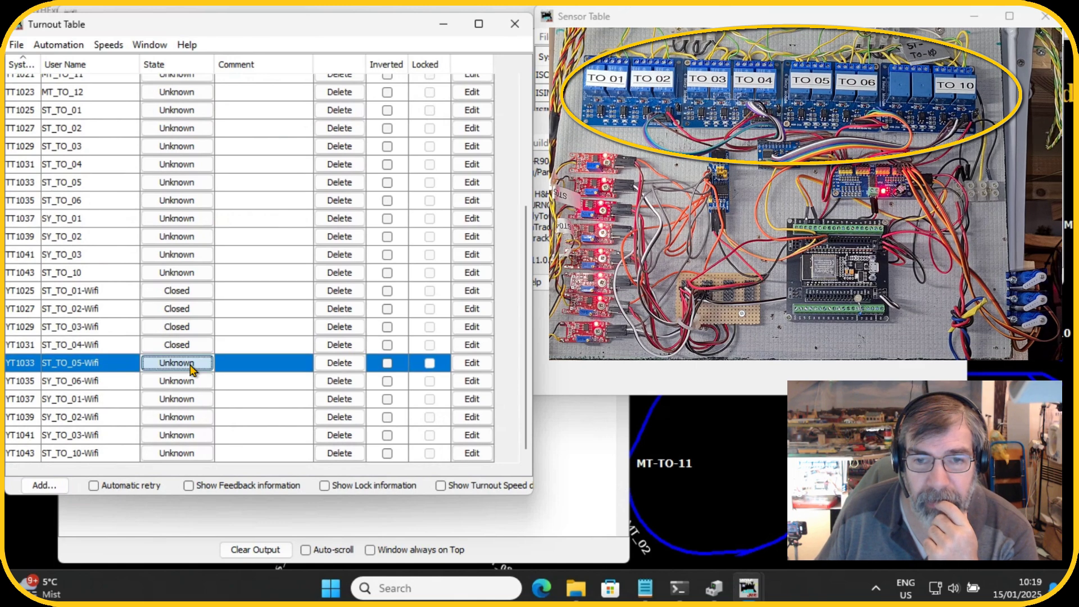
{"action": "left_click", "coordinate": [191, 364]}
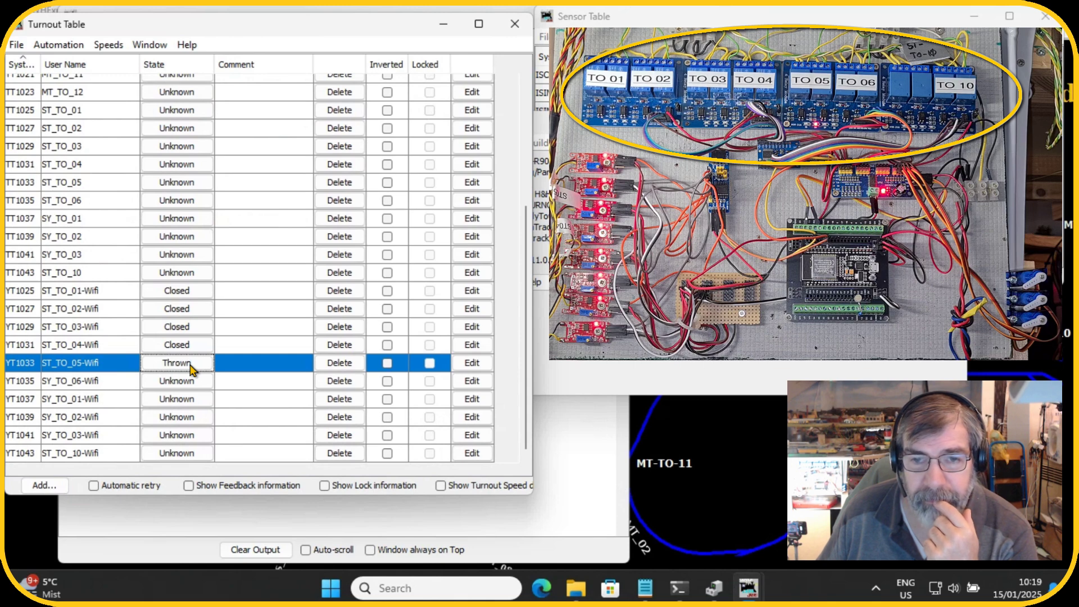
{"action": "left_click", "coordinate": [191, 364]}
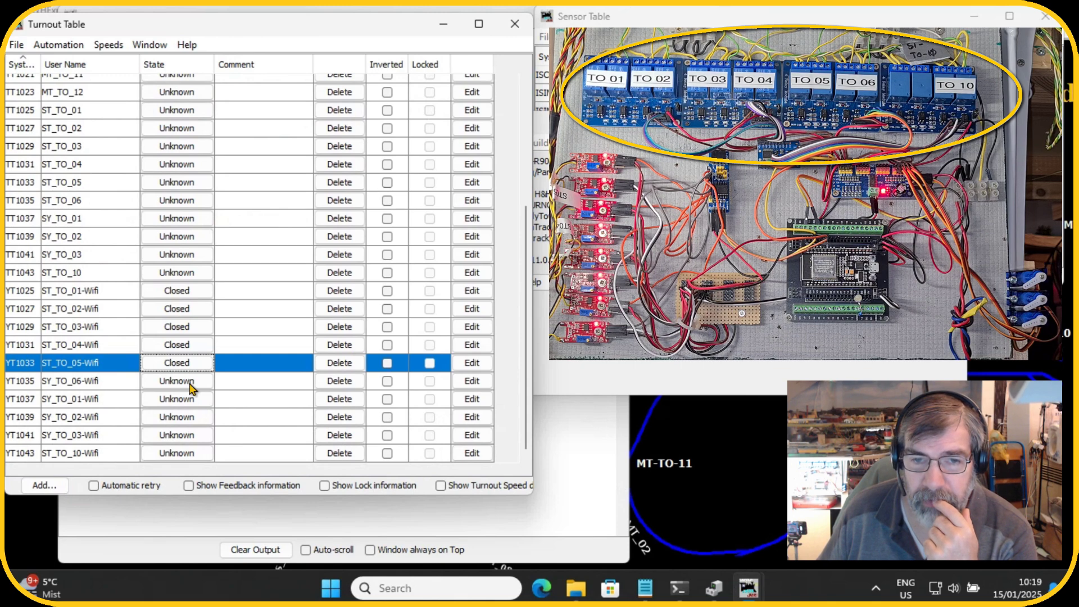
Test the last two relay turnouts, SY_TO_06-Wifi and ST_TO_10-Wifi, switching each to Thrown and back to Closed.
{"action": "left_click", "coordinate": [191, 381]}
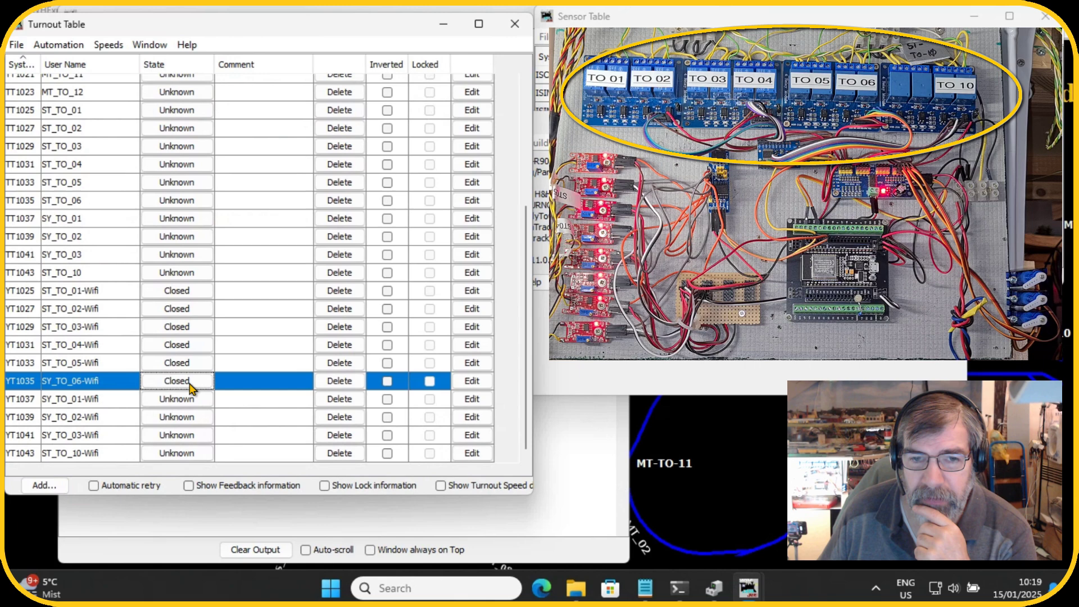
{"action": "left_click", "coordinate": [191, 382]}
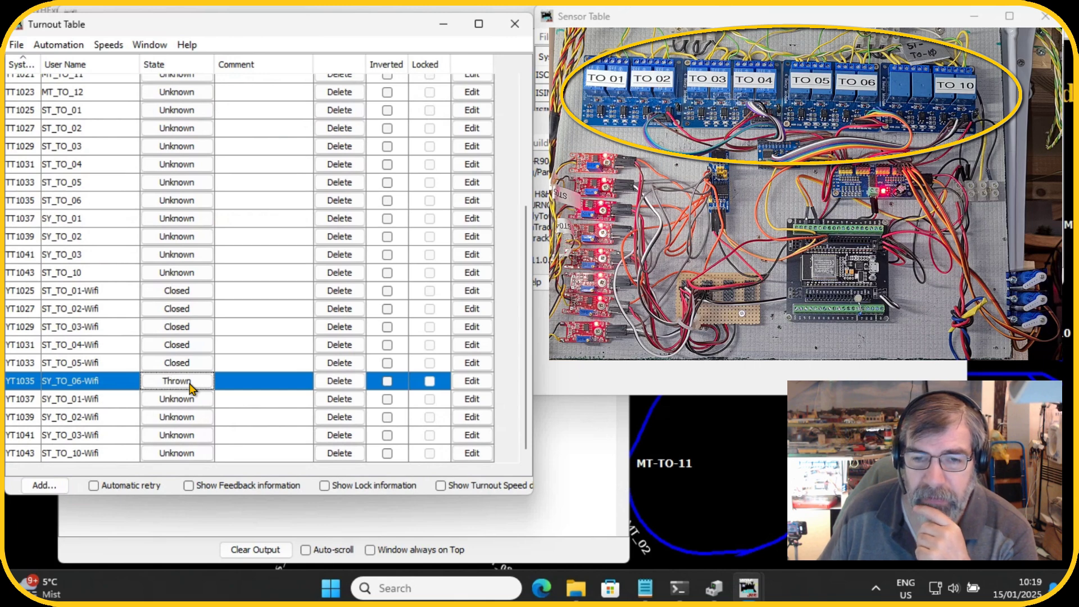
{"action": "left_click", "coordinate": [189, 382]}
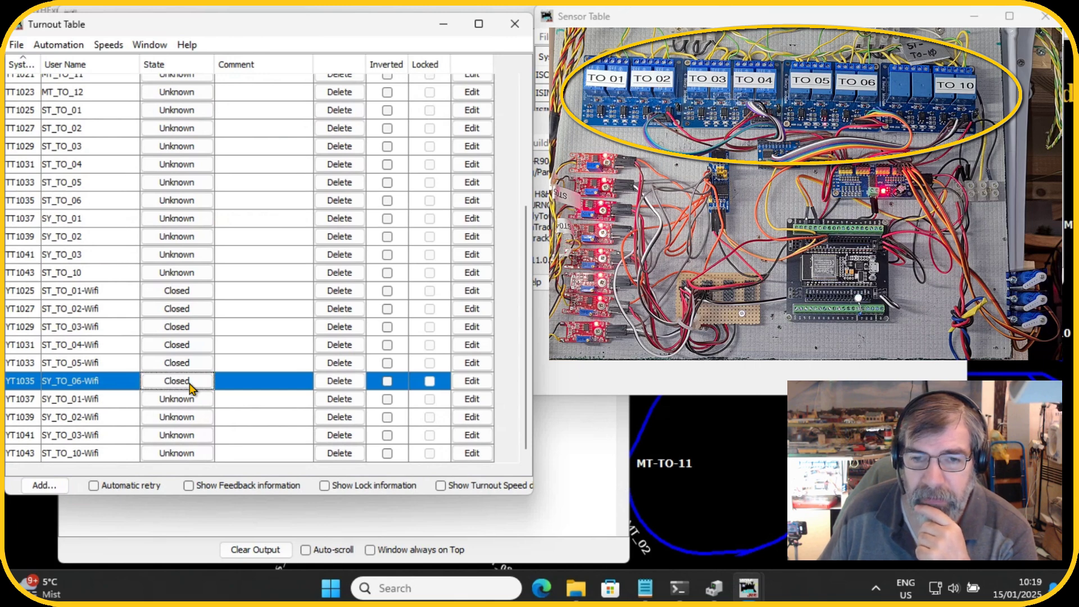
{"action": "left_click", "coordinate": [173, 459]}
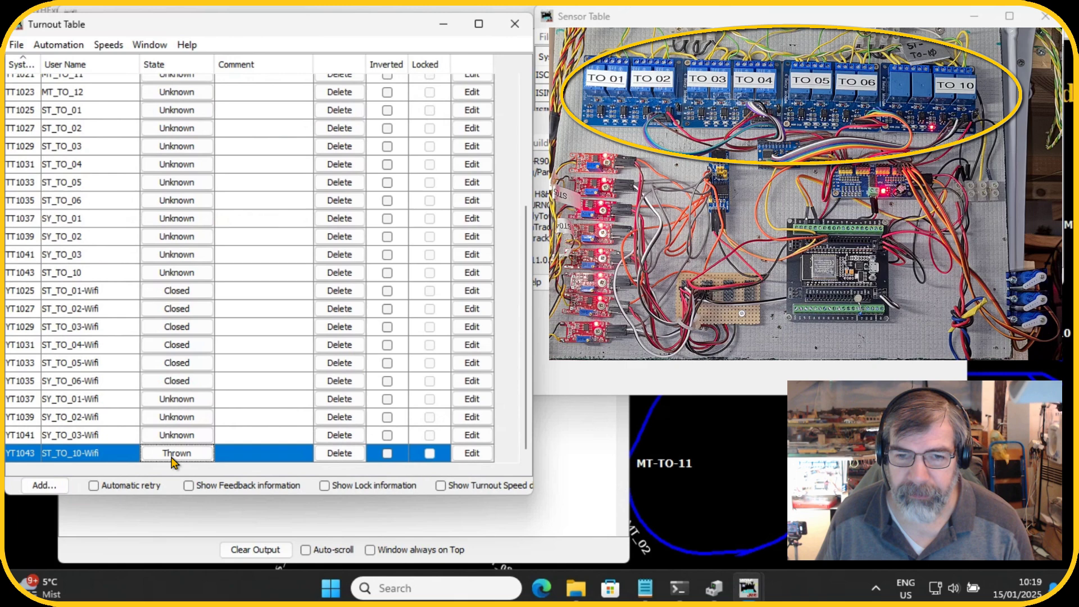
{"action": "left_click", "coordinate": [173, 460]}
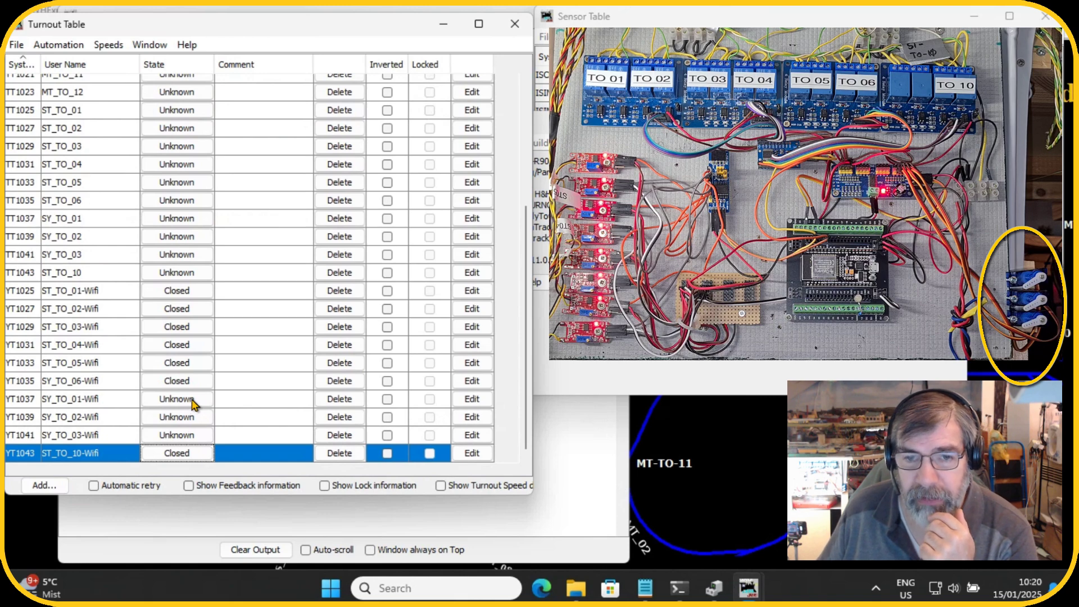
Test the servo turnouts SY_TO_01-Wifi and SY_TO_02-Wifi, switching each to Thrown and back to Closed.
{"action": "left_click", "coordinate": [191, 403]}
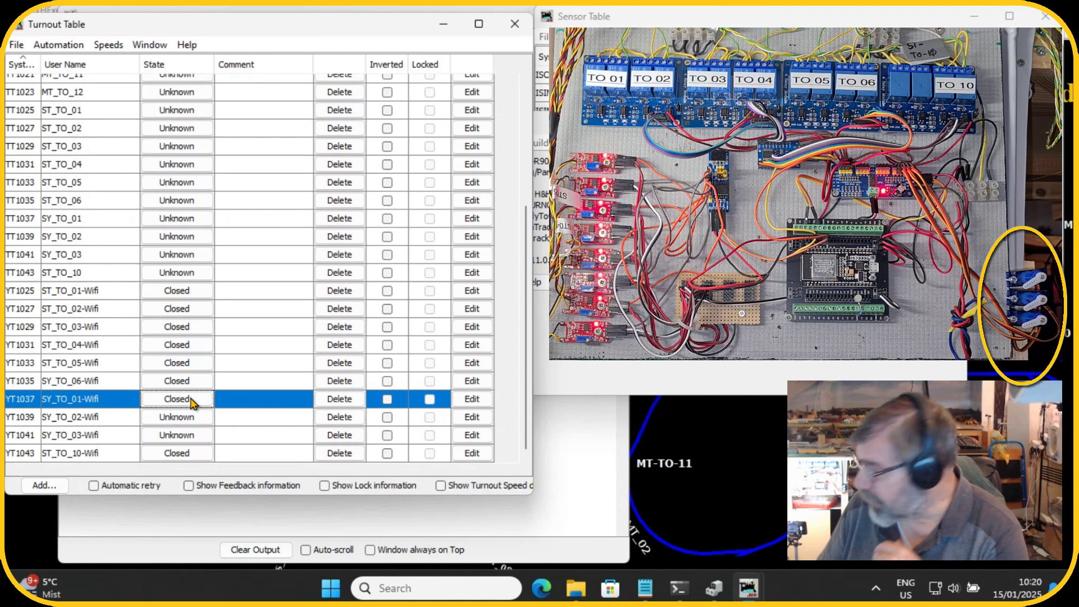
{"action": "left_click", "coordinate": [192, 401]}
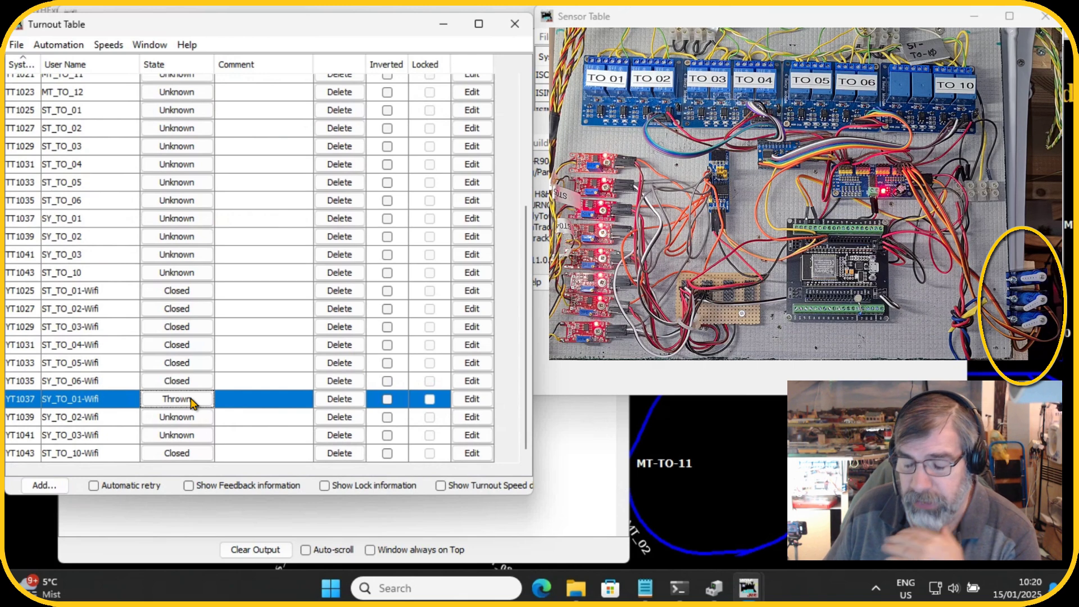
{"action": "left_click", "coordinate": [191, 401]}
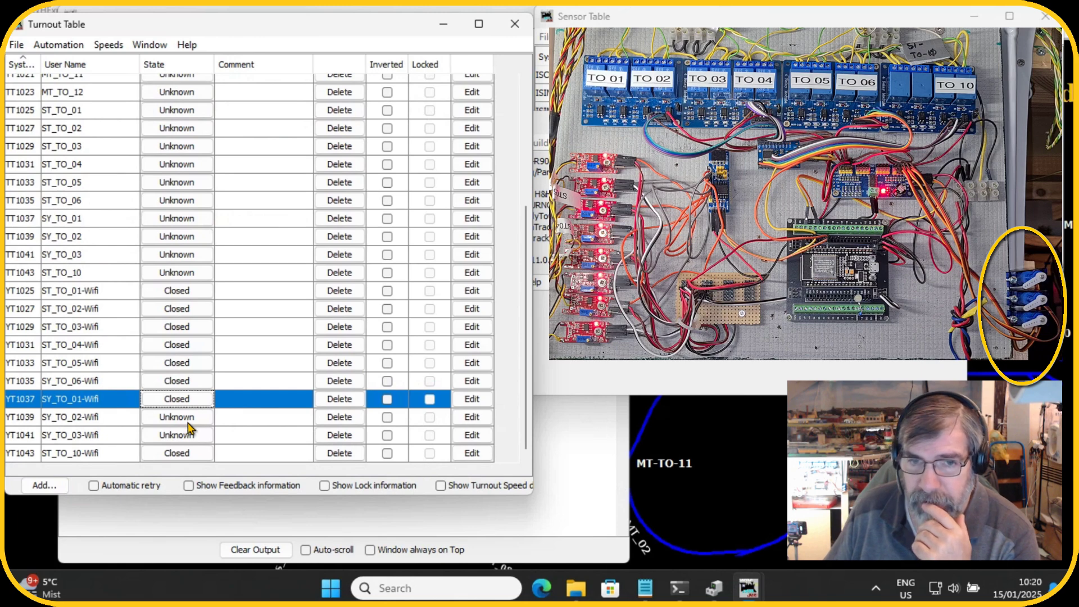
{"action": "left_click", "coordinate": [190, 420]}
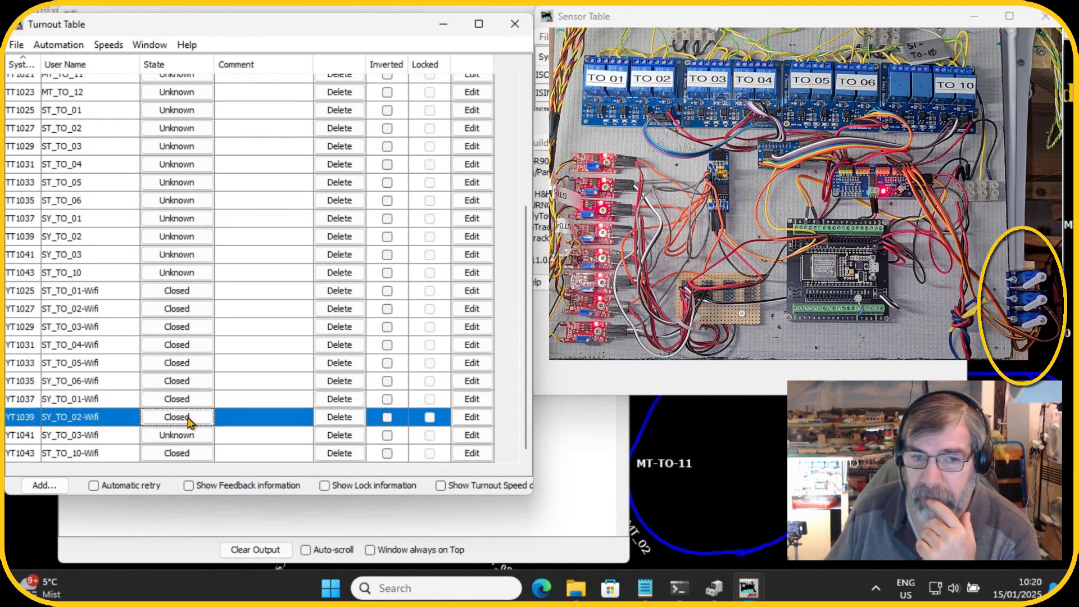
{"action": "left_click", "coordinate": [190, 420]}
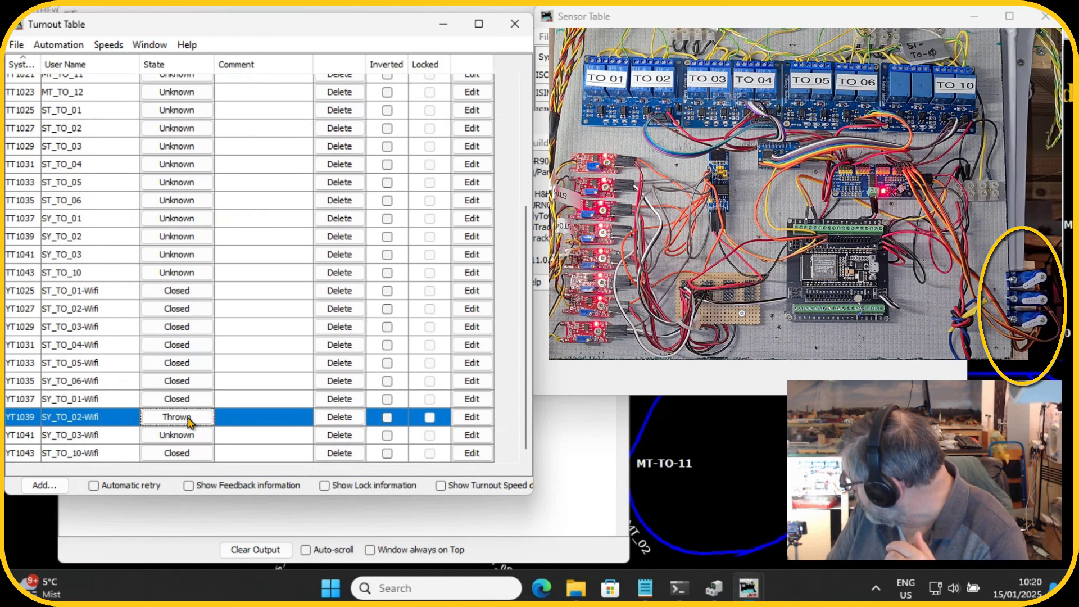
{"action": "left_click", "coordinate": [190, 420]}
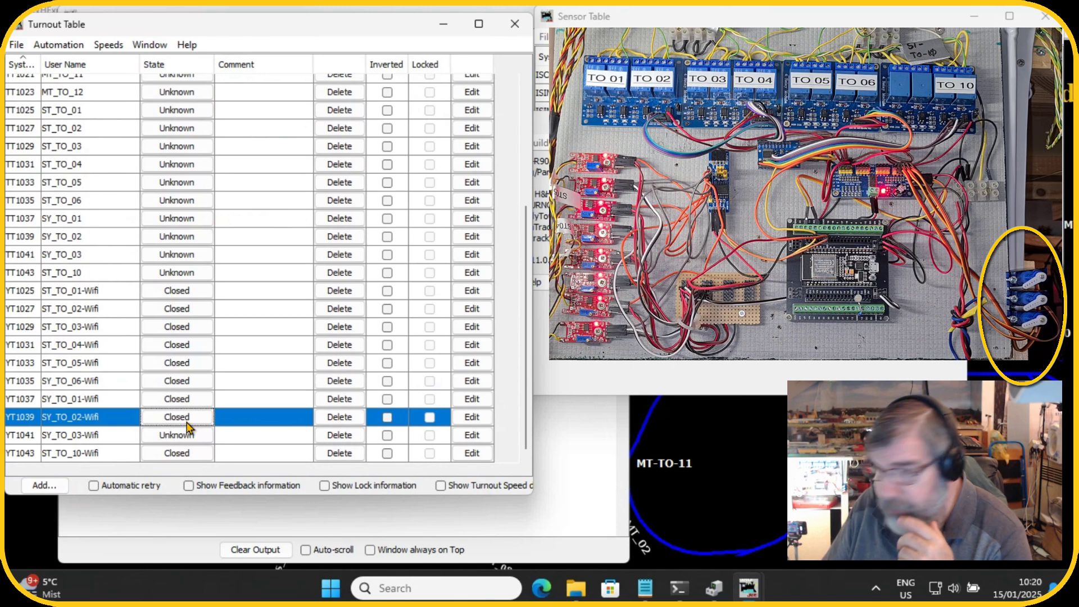
Test the last servo turnout, SY_TO_03-Wifi, setting it to Closed, switching it to Thrown and back to Closed.
{"action": "left_click", "coordinate": [186, 438]}
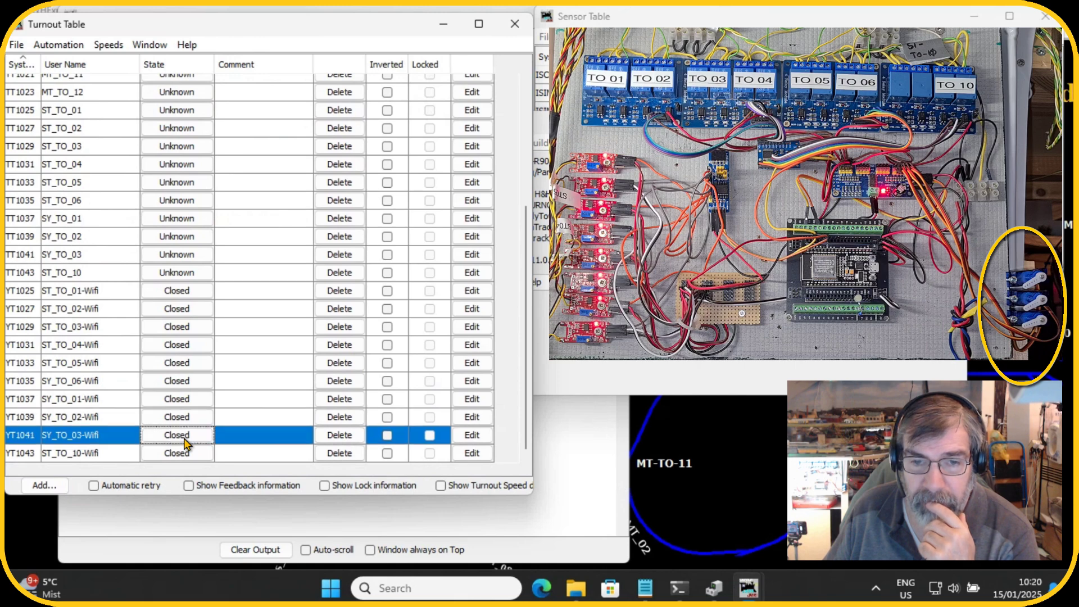
{"action": "left_click", "coordinate": [185, 441]}
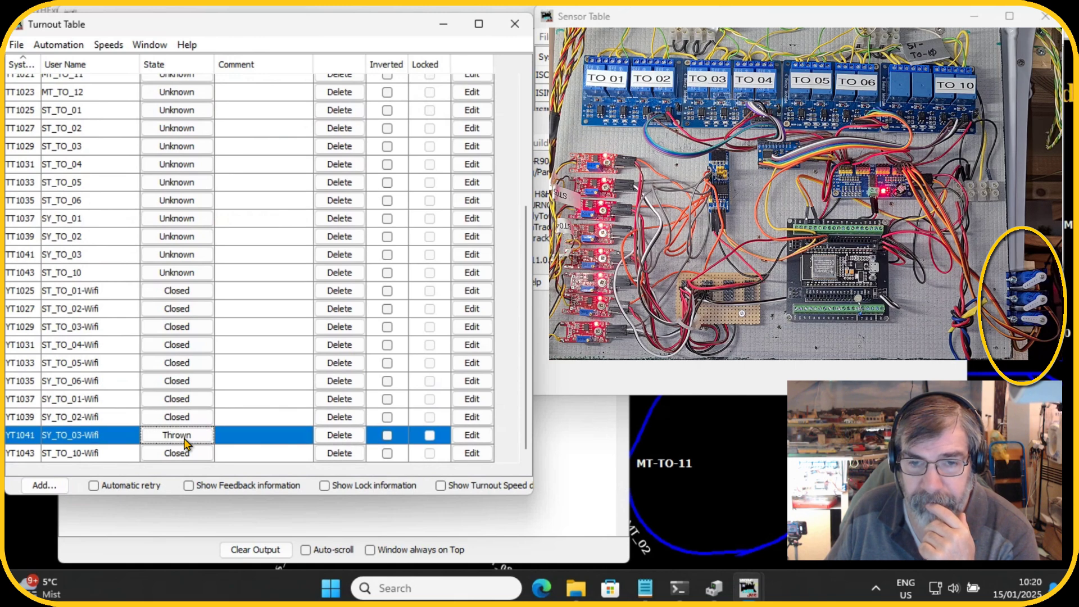
{"action": "left_click", "coordinate": [186, 442]}
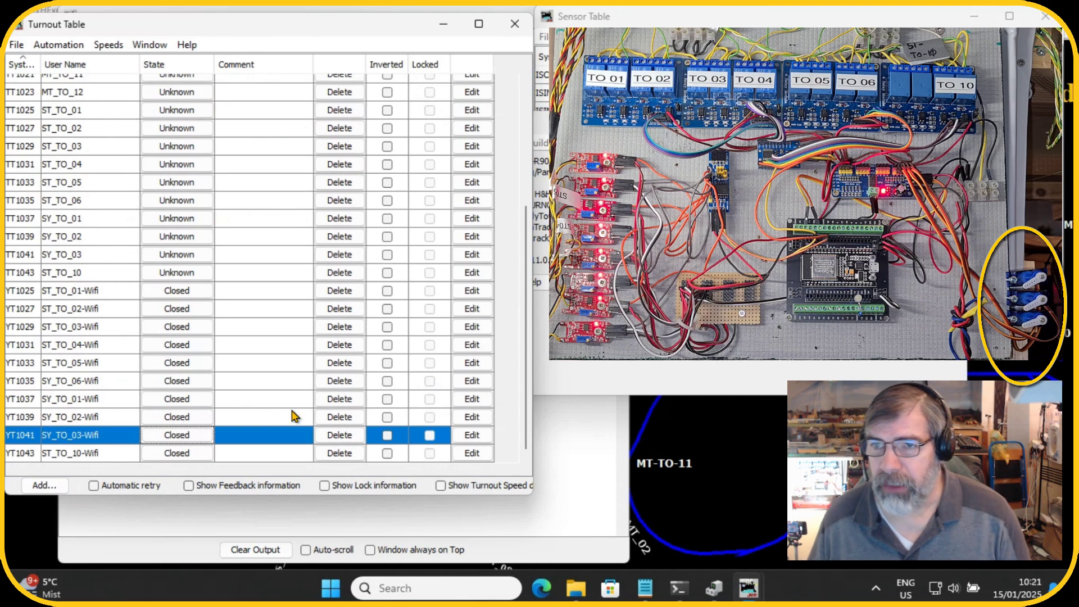
Move the Sensor Table over the upper part of the Turnout Table and bring its final rows, including the HeartBeat sensor YS1001, into view.
{"action": "left_click_drag", "start_coordinate": [662, 20], "coordinate": [133, 39]}
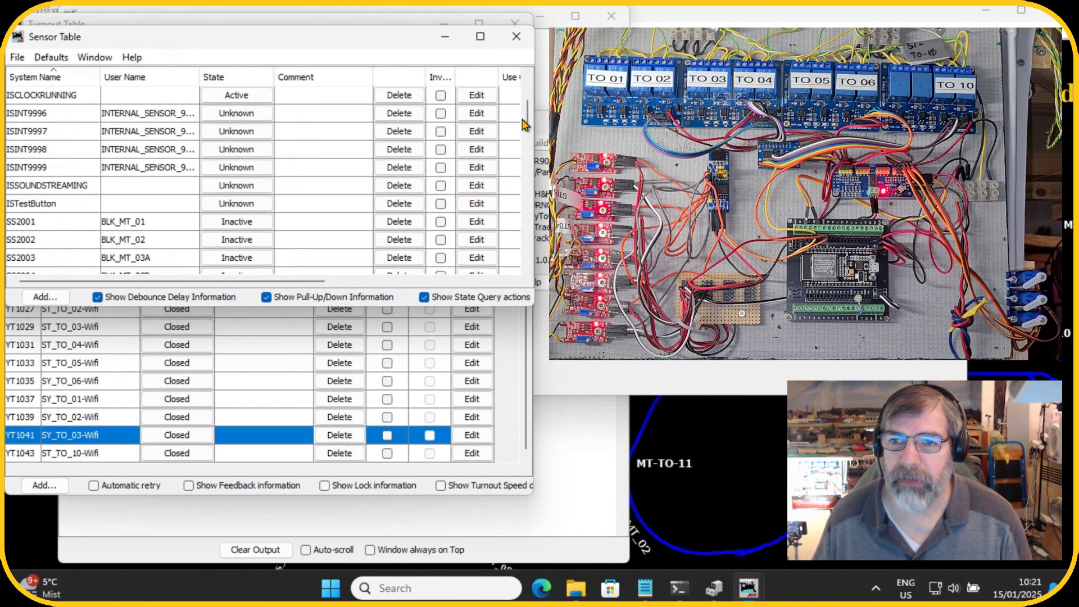
{"action": "left_click_drag", "start_coordinate": [530, 116], "coordinate": [531, 130]}
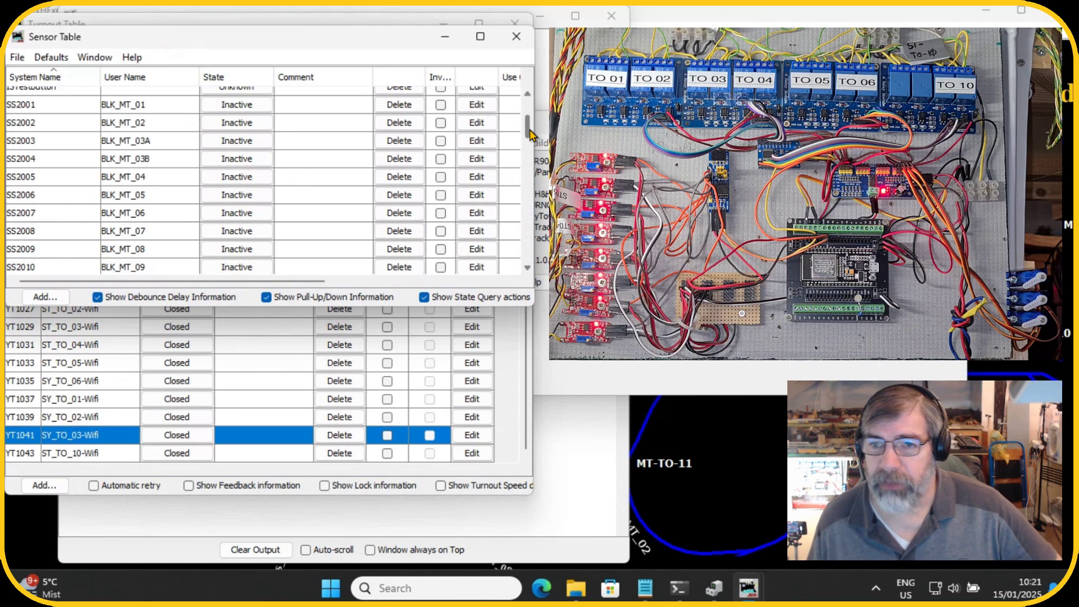
{"action": "left_click_drag", "start_coordinate": [528, 130], "coordinate": [513, 272]}
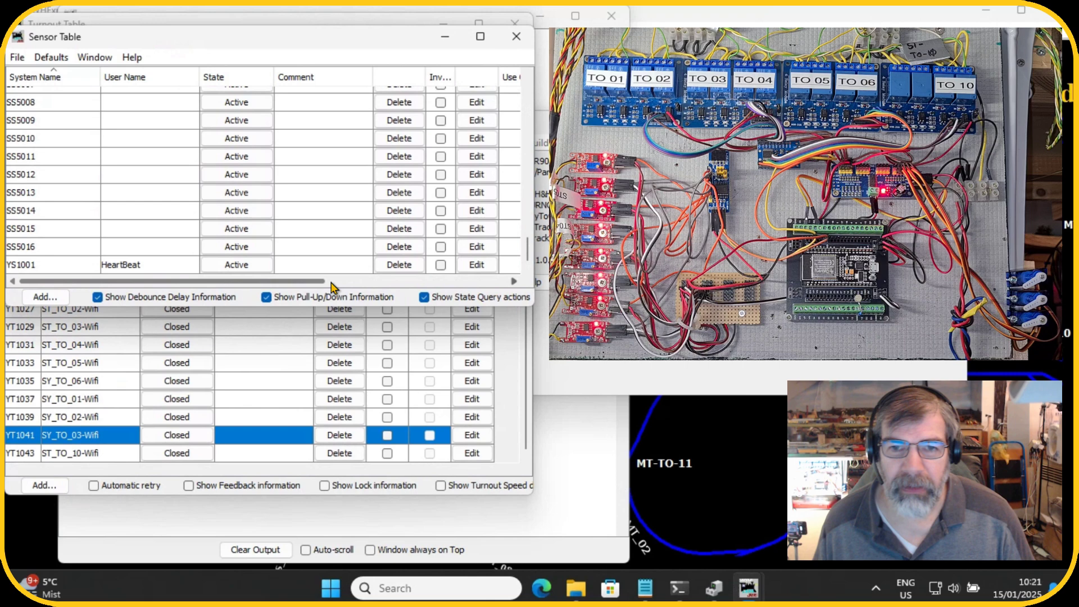